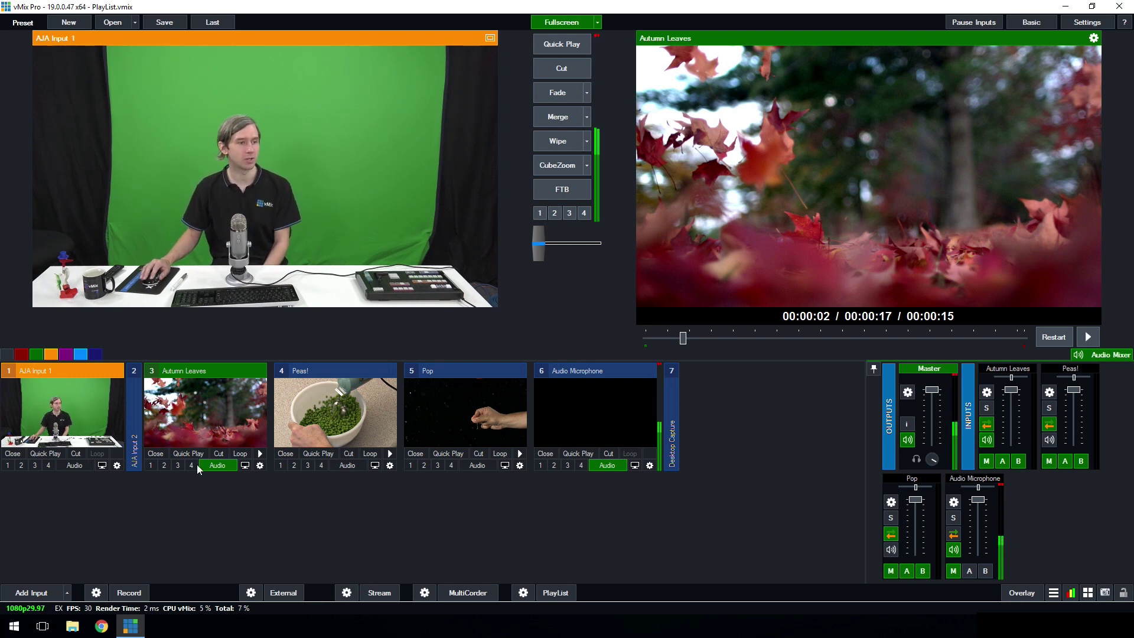
Collapse the Audio Microphone input to a narrow bar, leaving AJA Input 2 collapsed
click(134, 426)
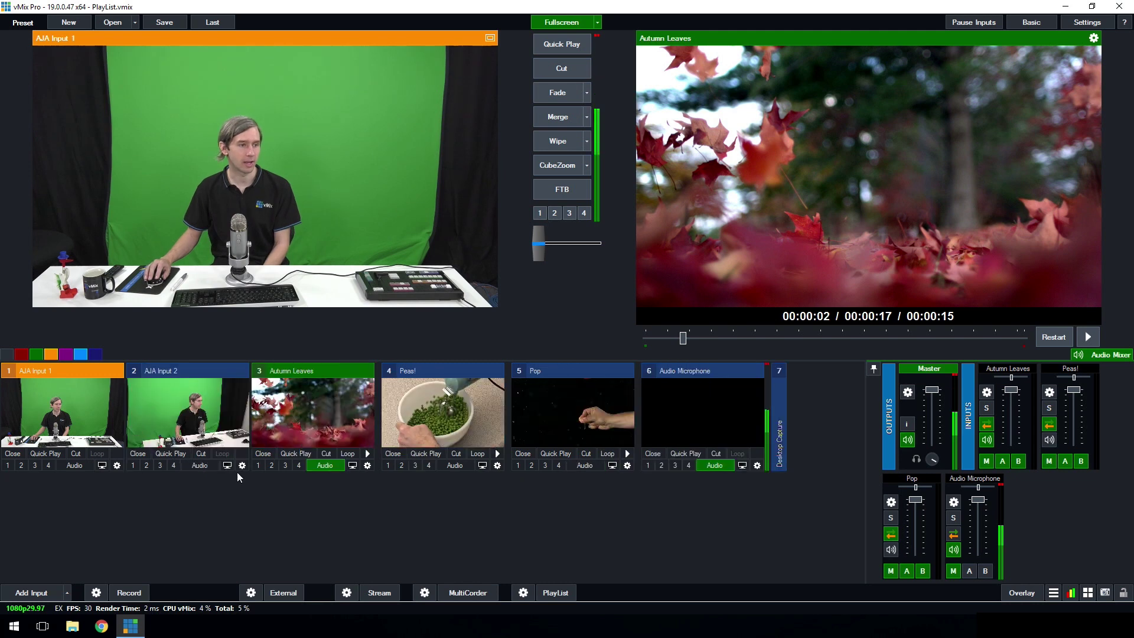
click(225, 370)
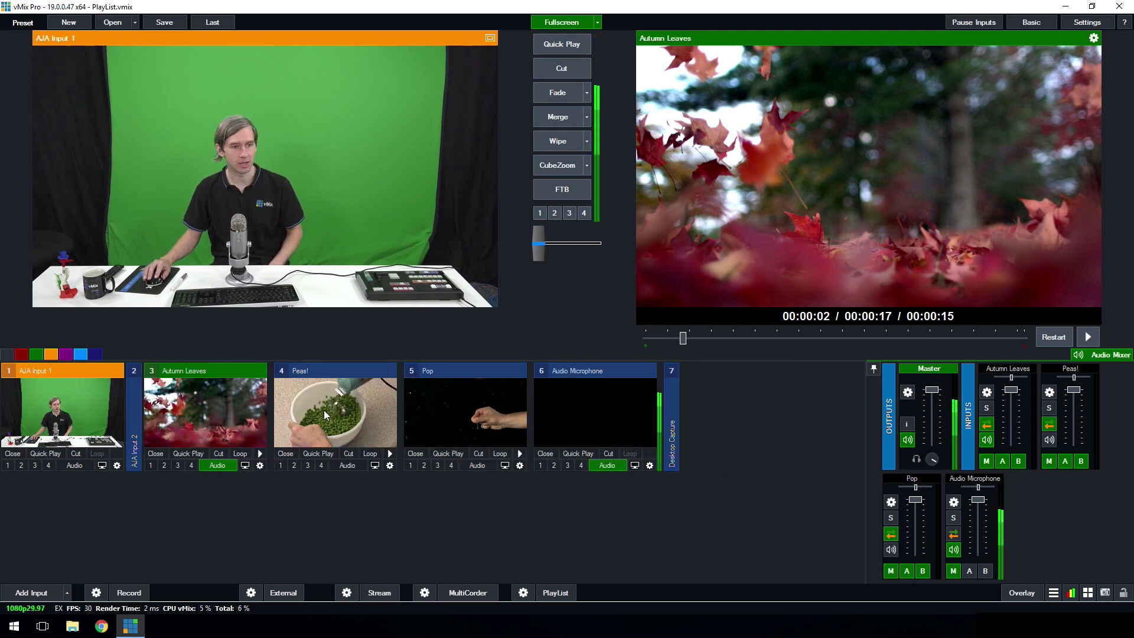
click(580, 371)
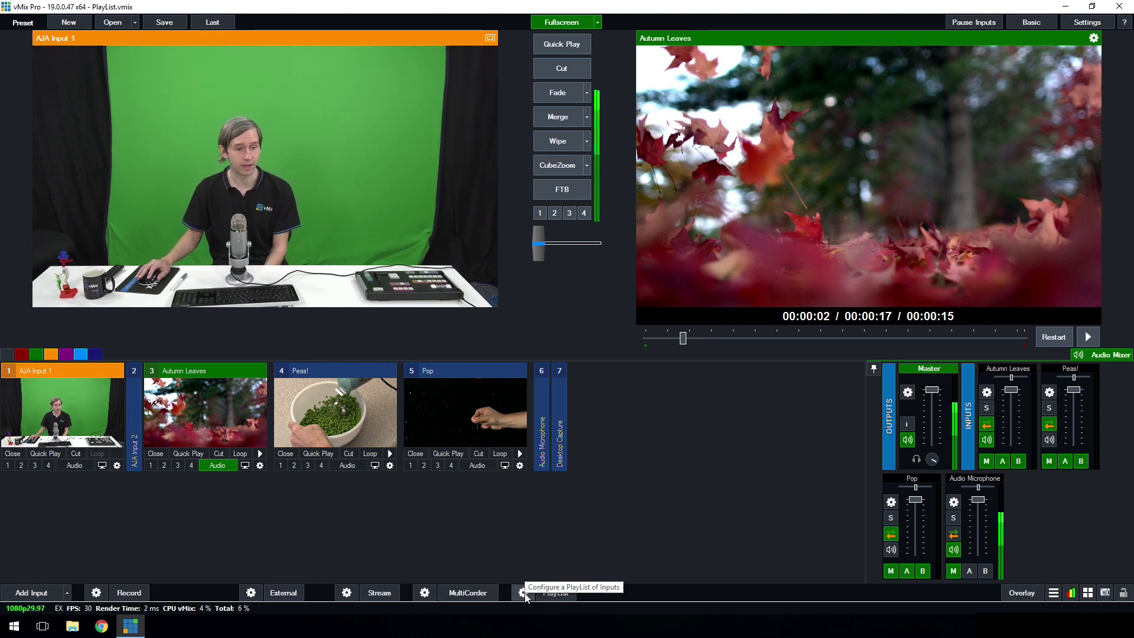
Start a new playlist from the PlayList window, naming it 'New Playlist'
click(525, 594)
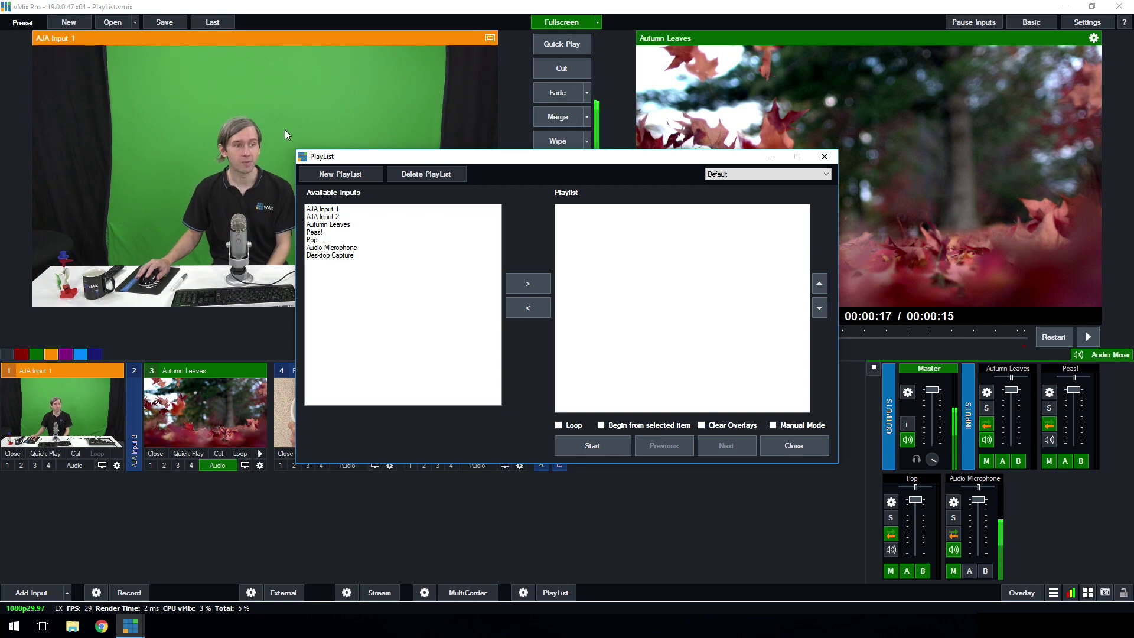
click(341, 173)
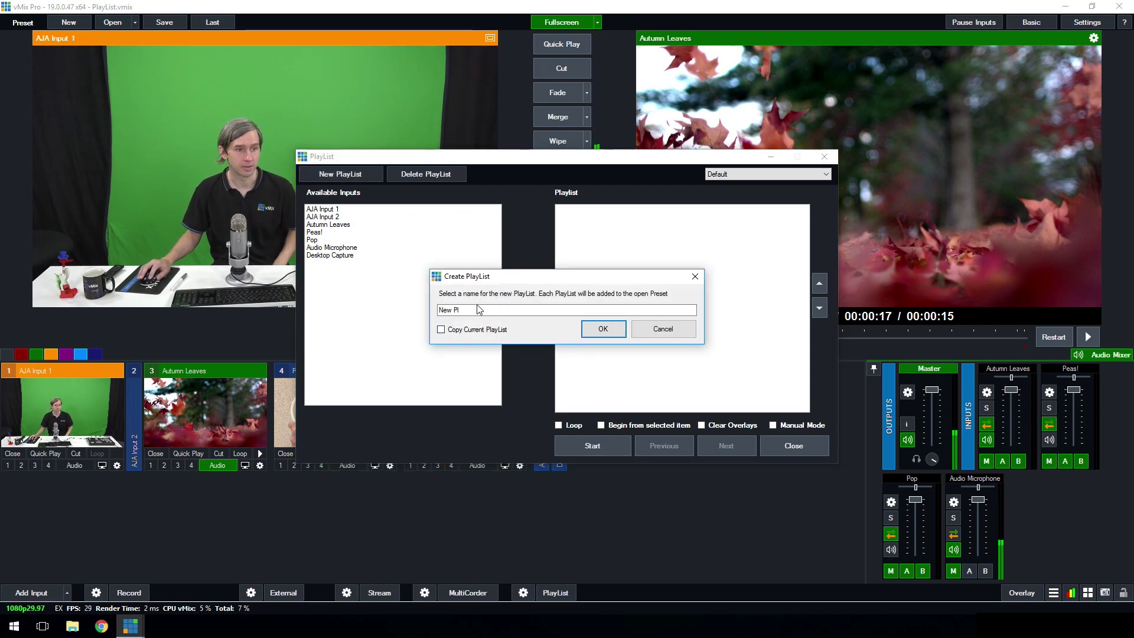
text(aylist)
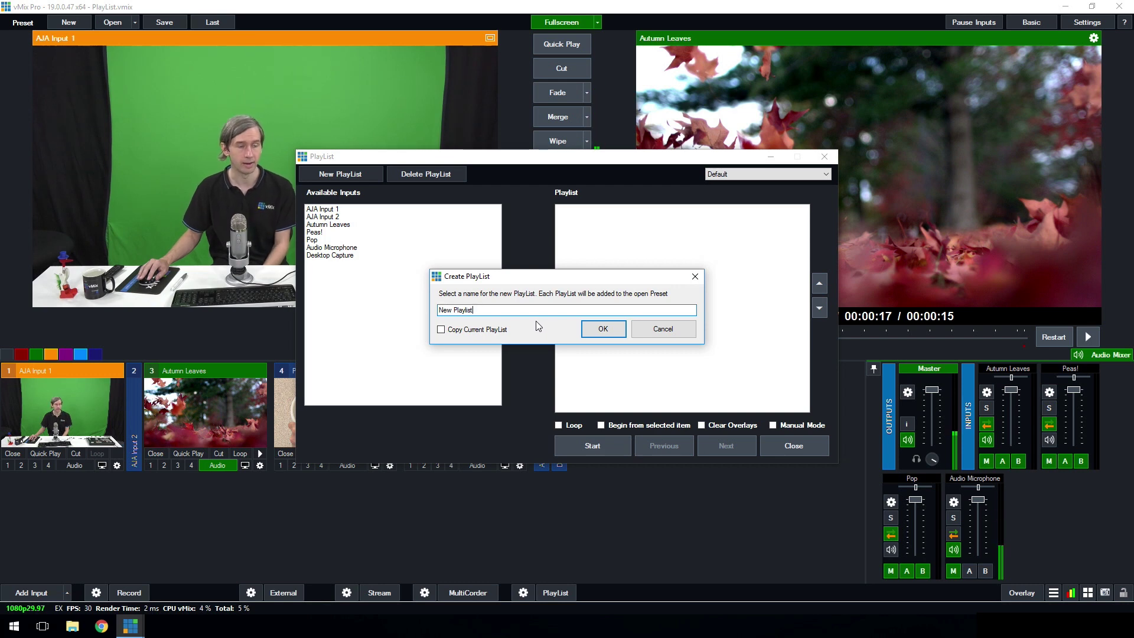
Confirm creation of 'New Playlist' and select it as the current playlist
click(591, 332)
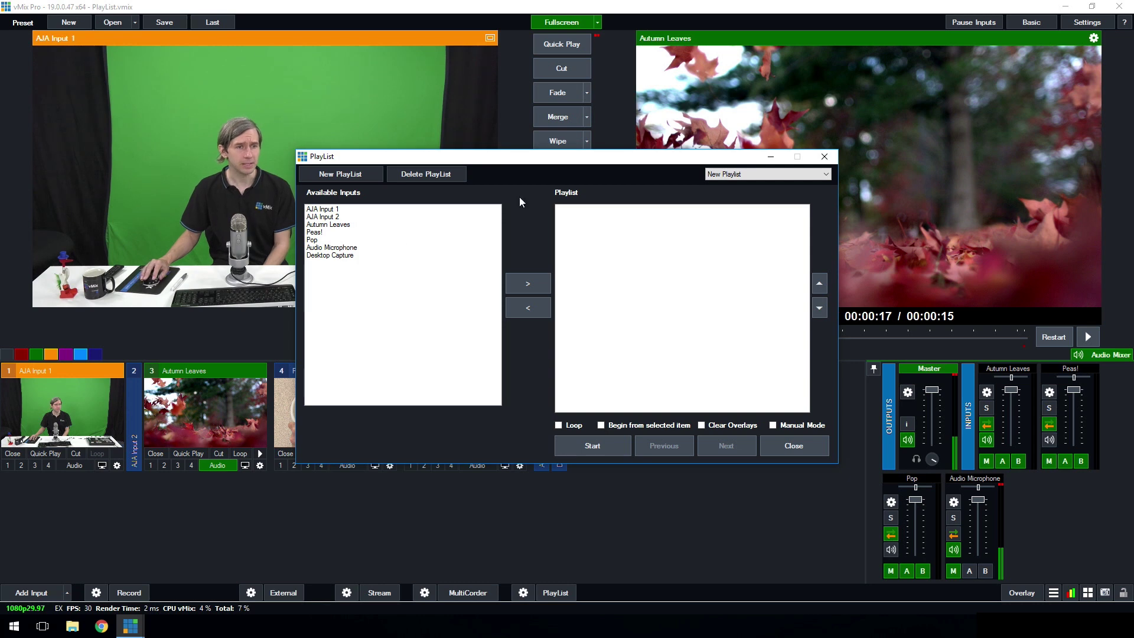
click(741, 174)
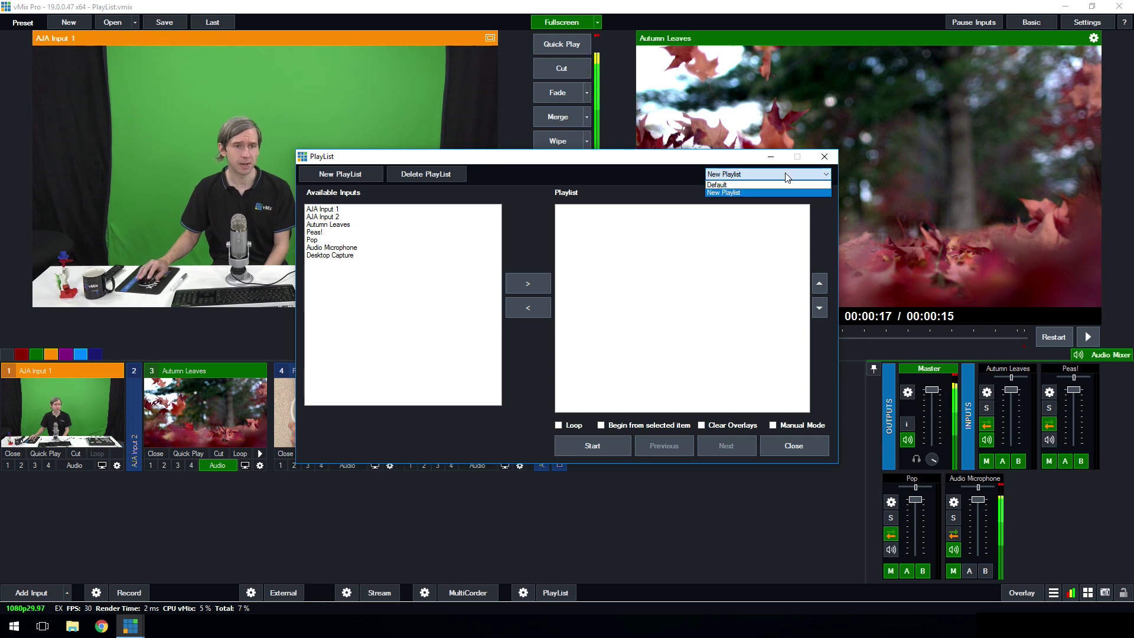
click(741, 193)
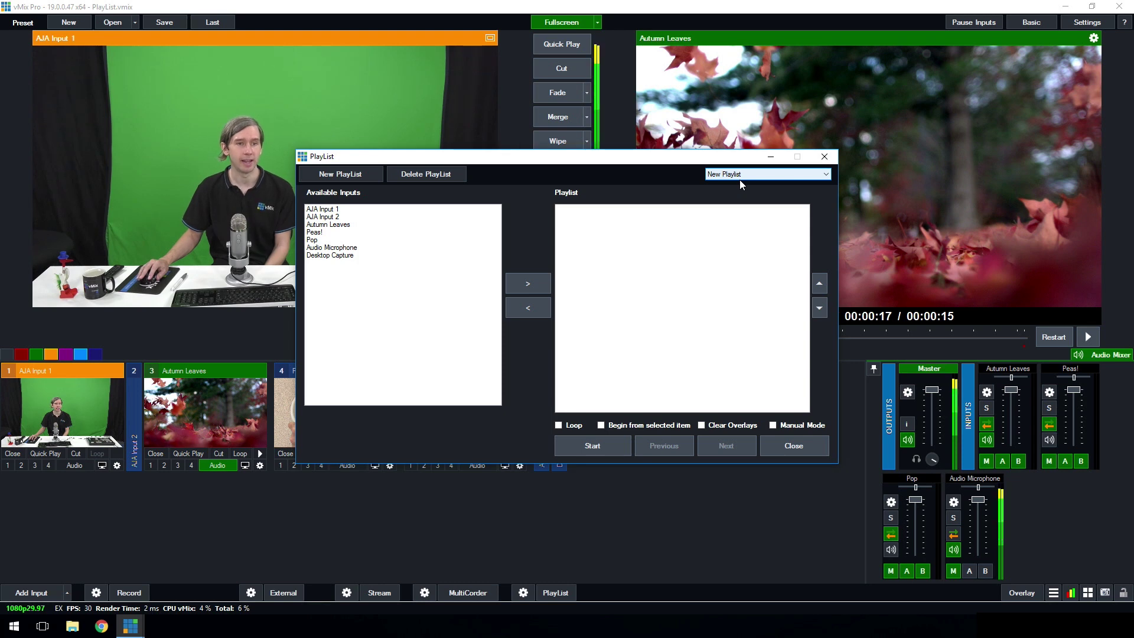
click(738, 176)
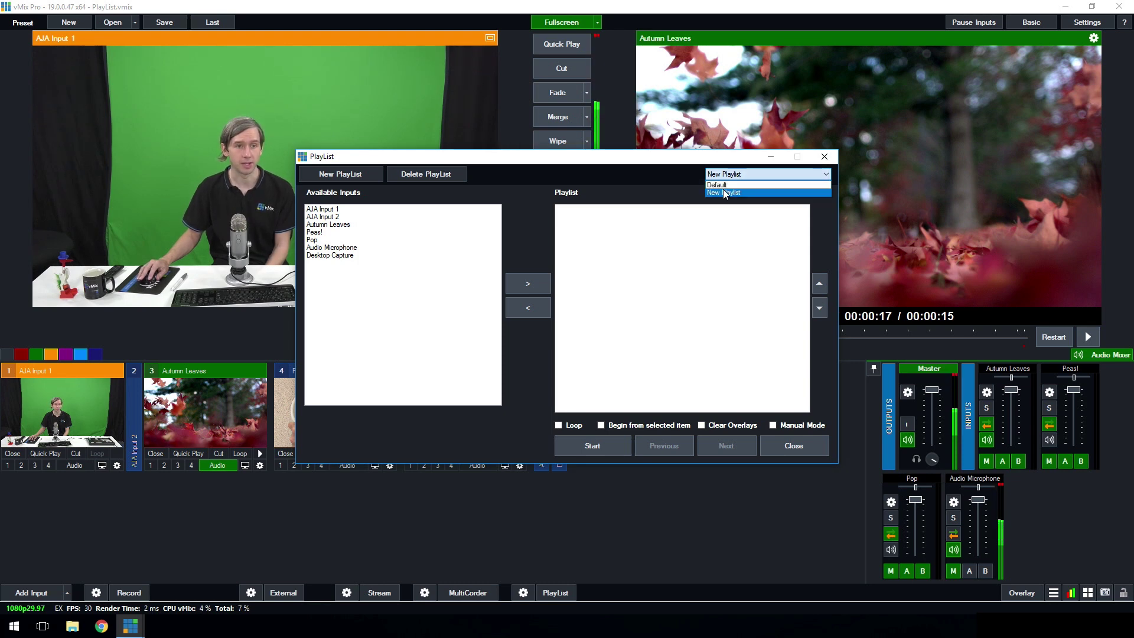
click(725, 191)
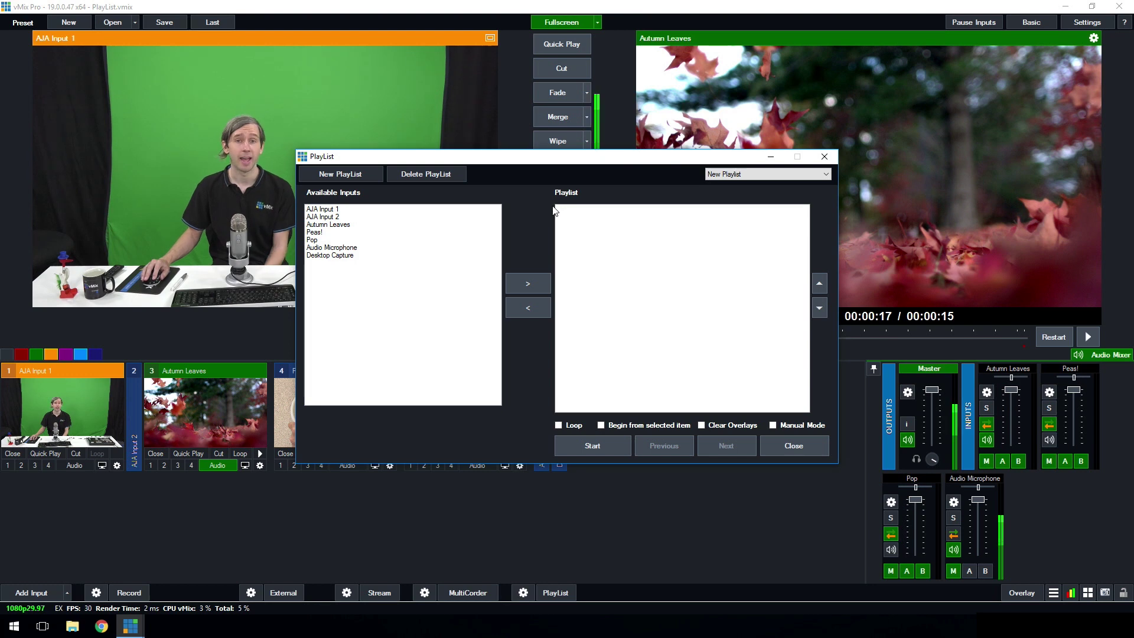
Add AJA Input 1, AJA Input 2, Peas! and Autumn Leaves to the playlist
click(331, 209)
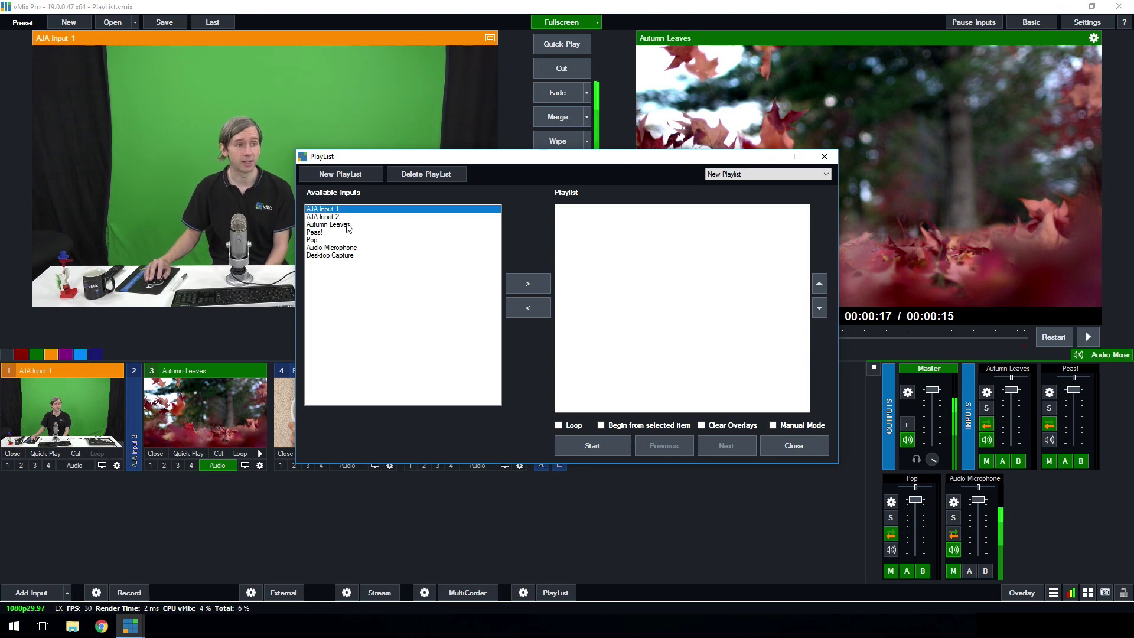
click(523, 286)
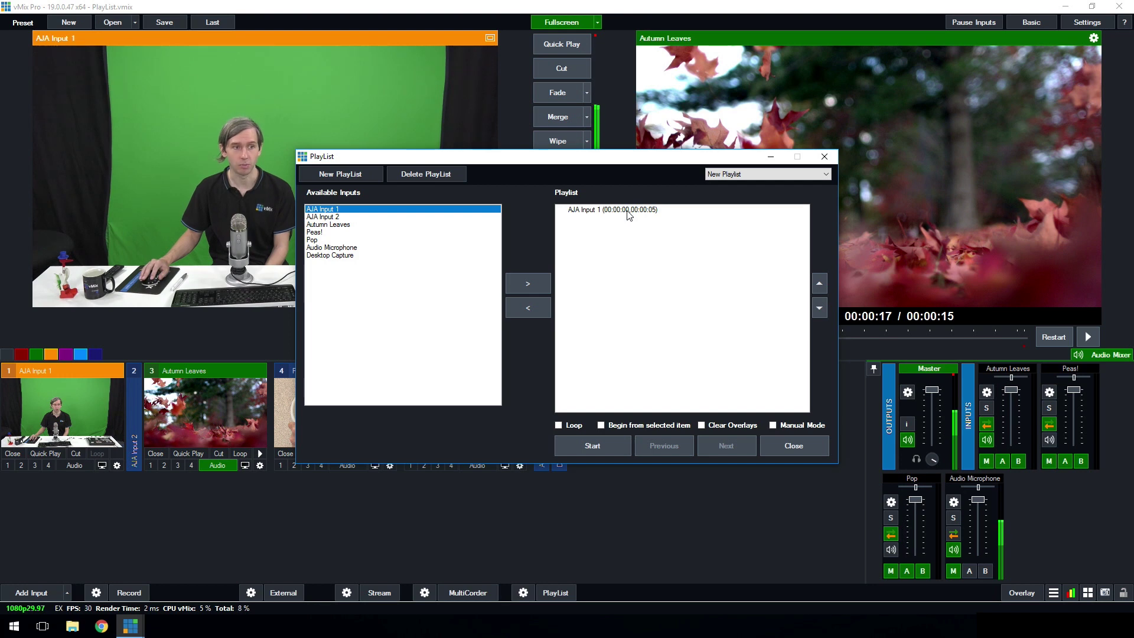
click(350, 216)
click(527, 283)
click(326, 232)
click(527, 289)
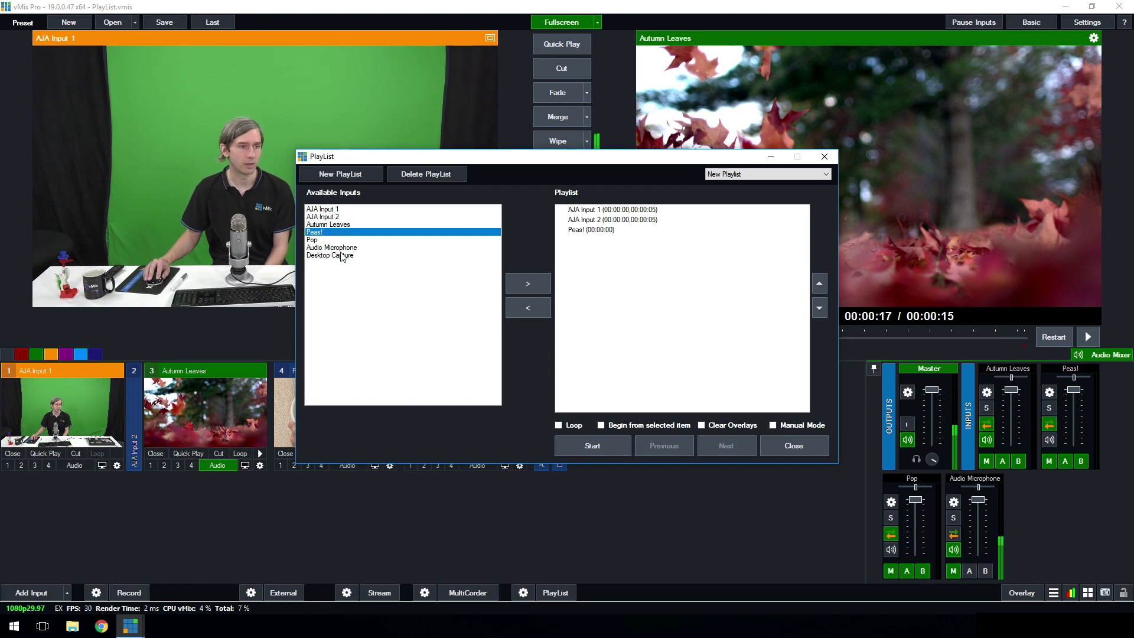
click(348, 224)
click(522, 284)
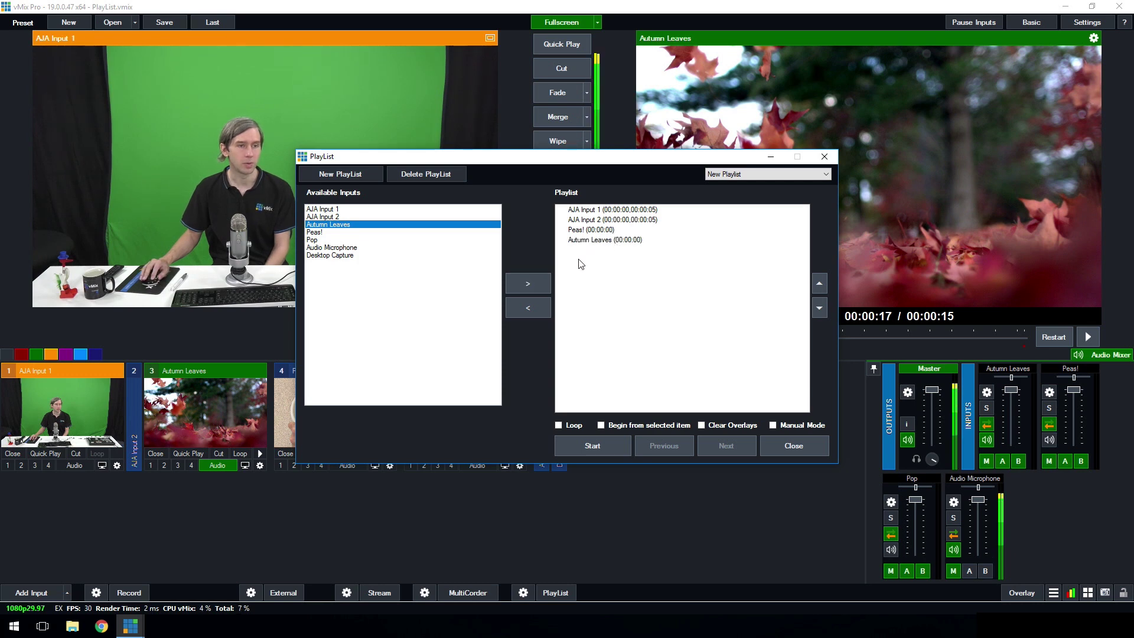
Reorder the items to Autumn Leaves, AJA Input 2, AJA Input 1, Peas!
click(704, 264)
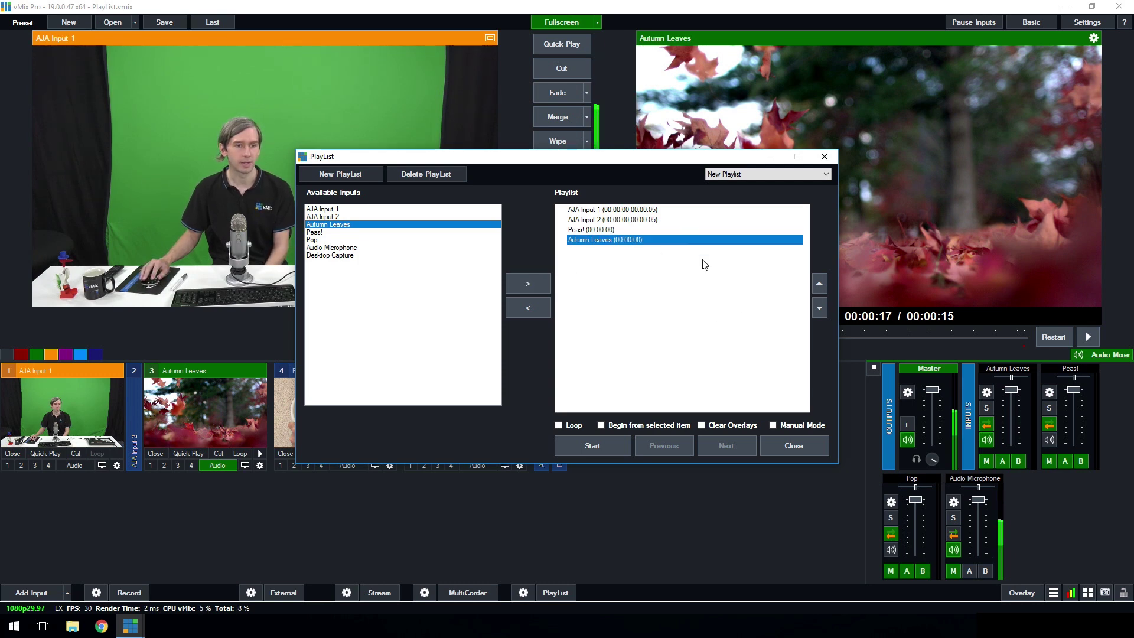
click(816, 279)
click(817, 278)
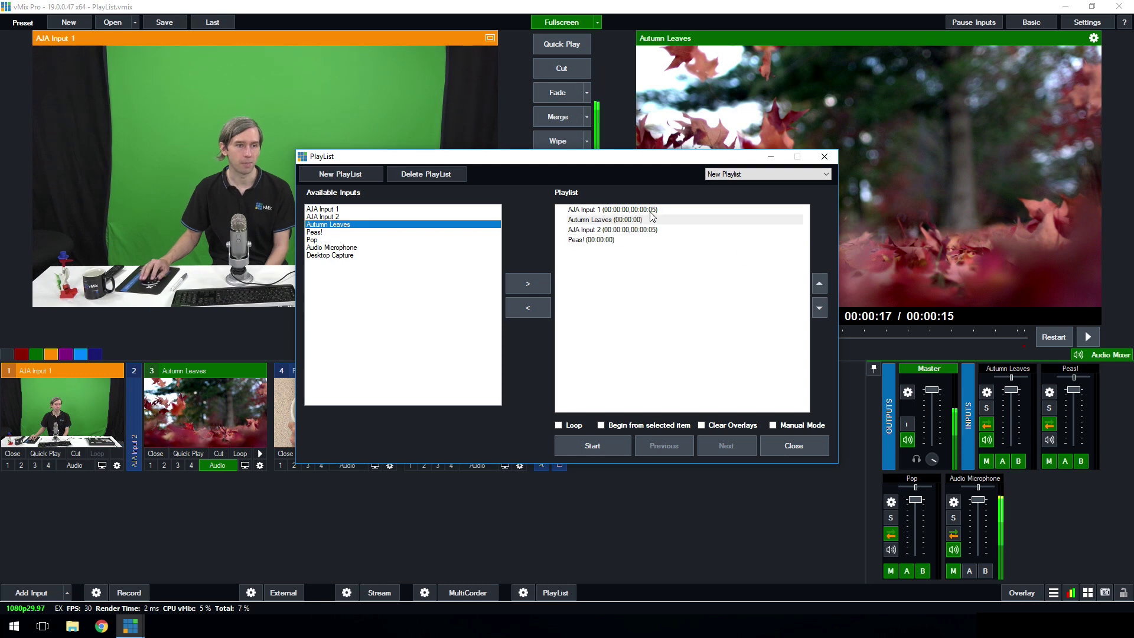
click(650, 211)
click(819, 307)
click(819, 306)
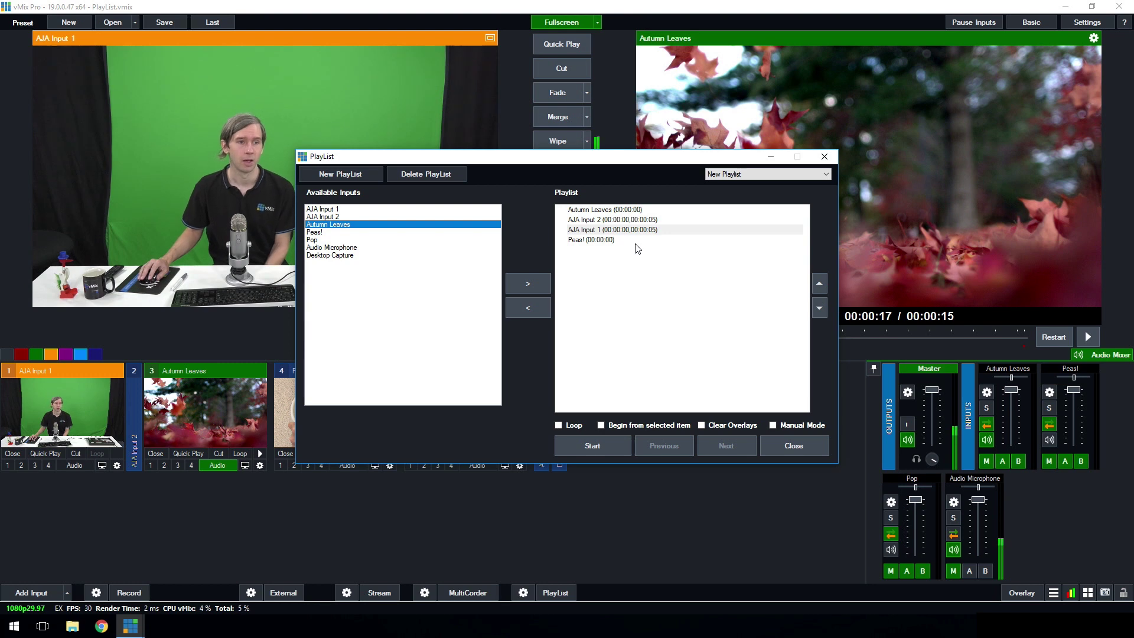
Confirm the Autumn Leaves item with Normal display, Cut 500 ms transition and 00:00:00 duration
double_click(616, 212)
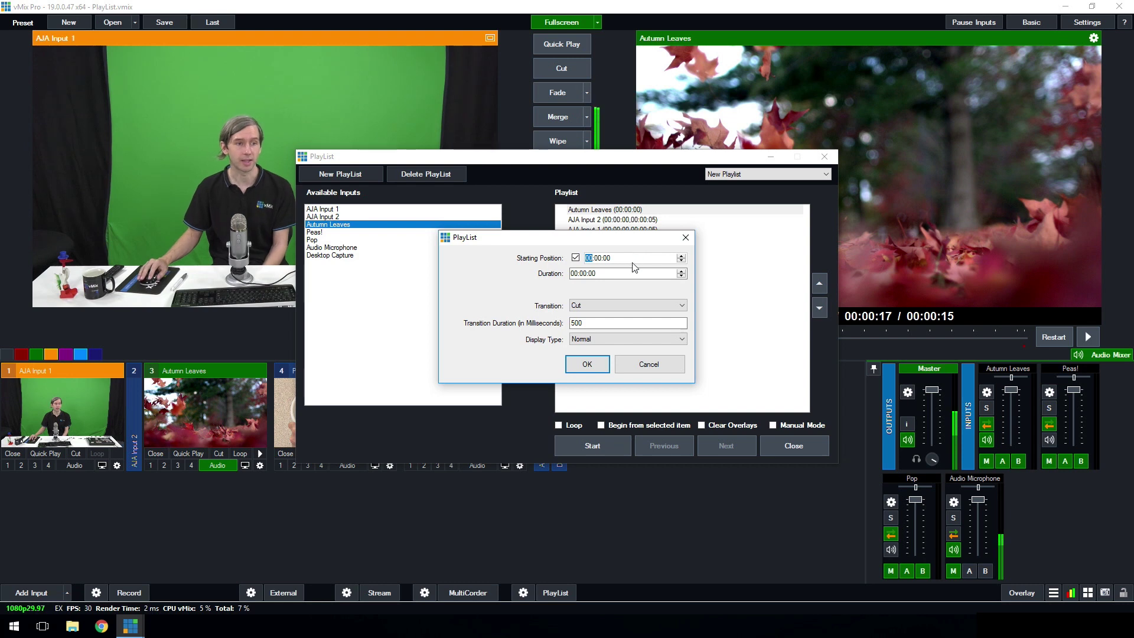
click(600, 275)
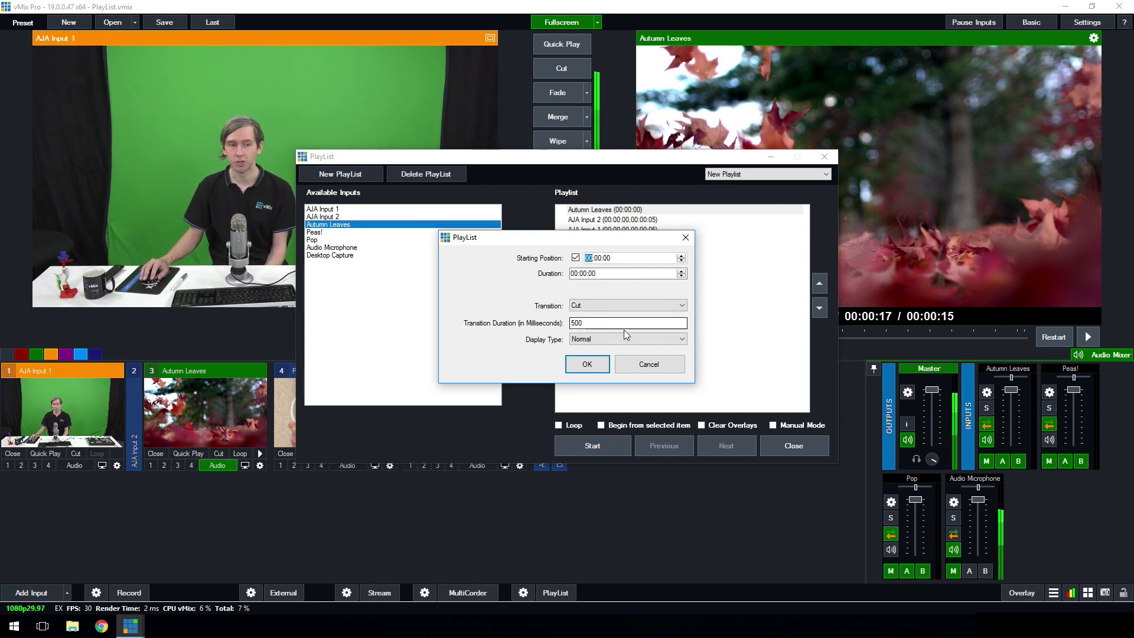
click(590, 339)
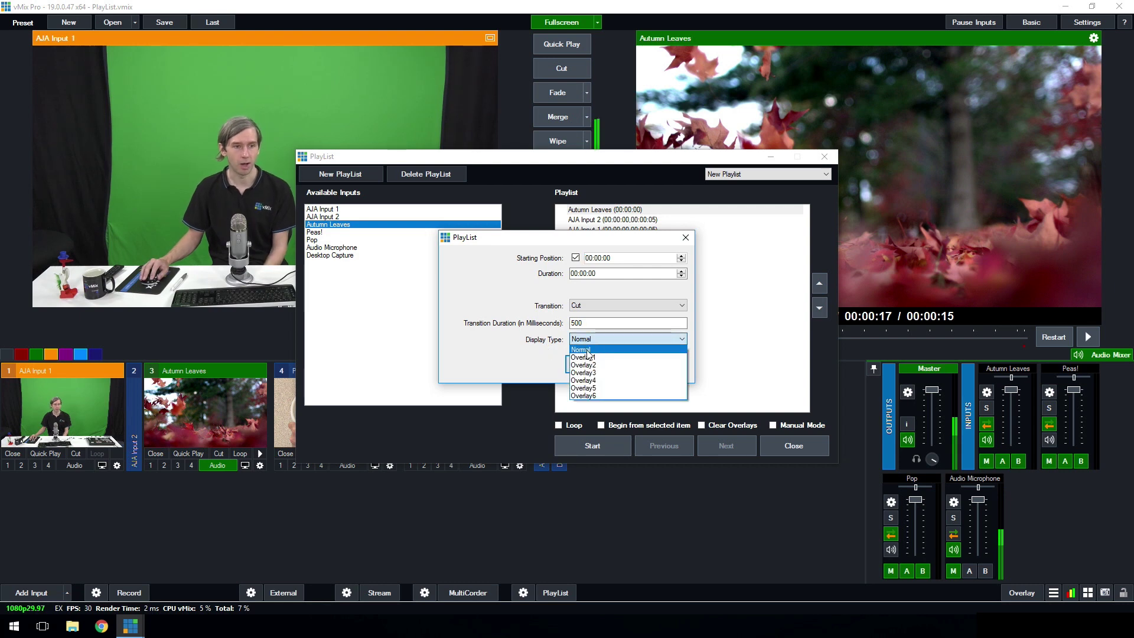
click(588, 354)
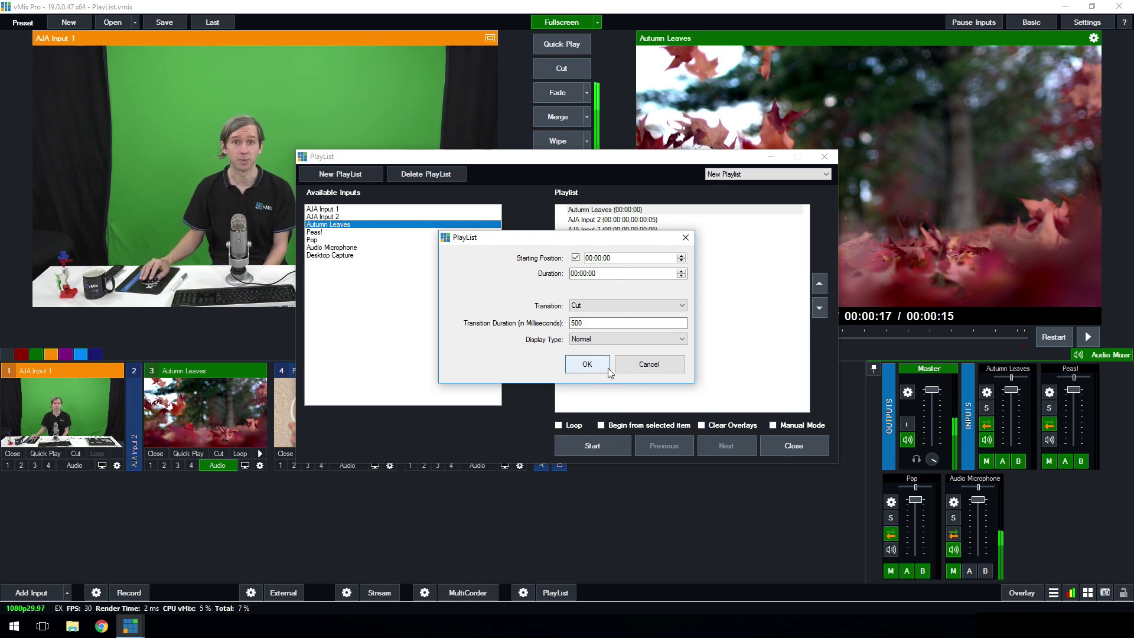
click(592, 341)
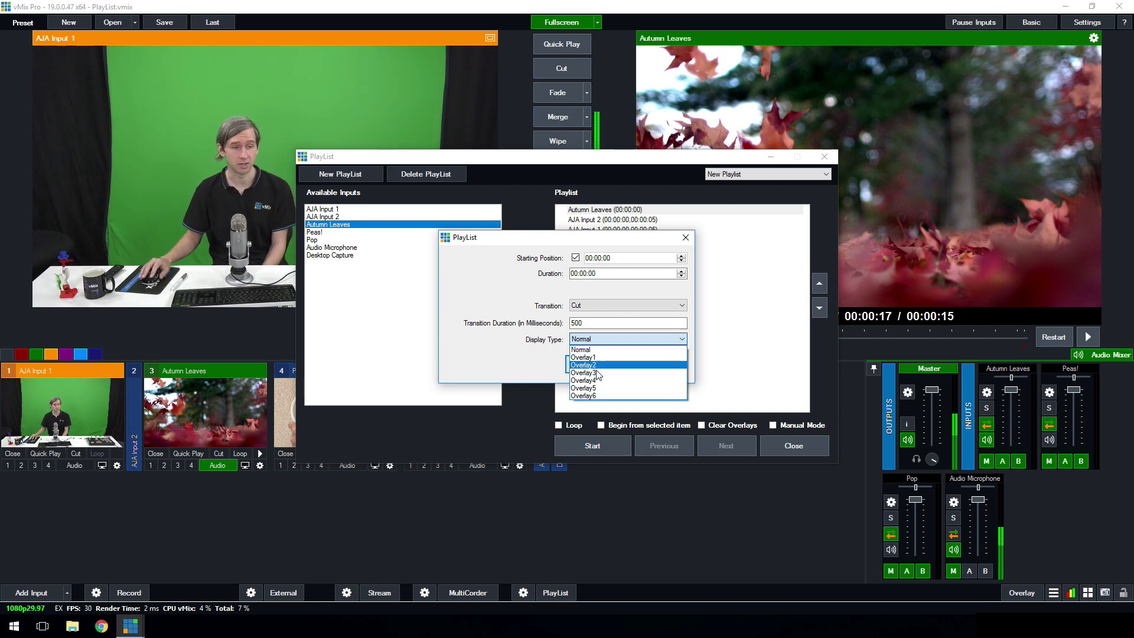
click(530, 349)
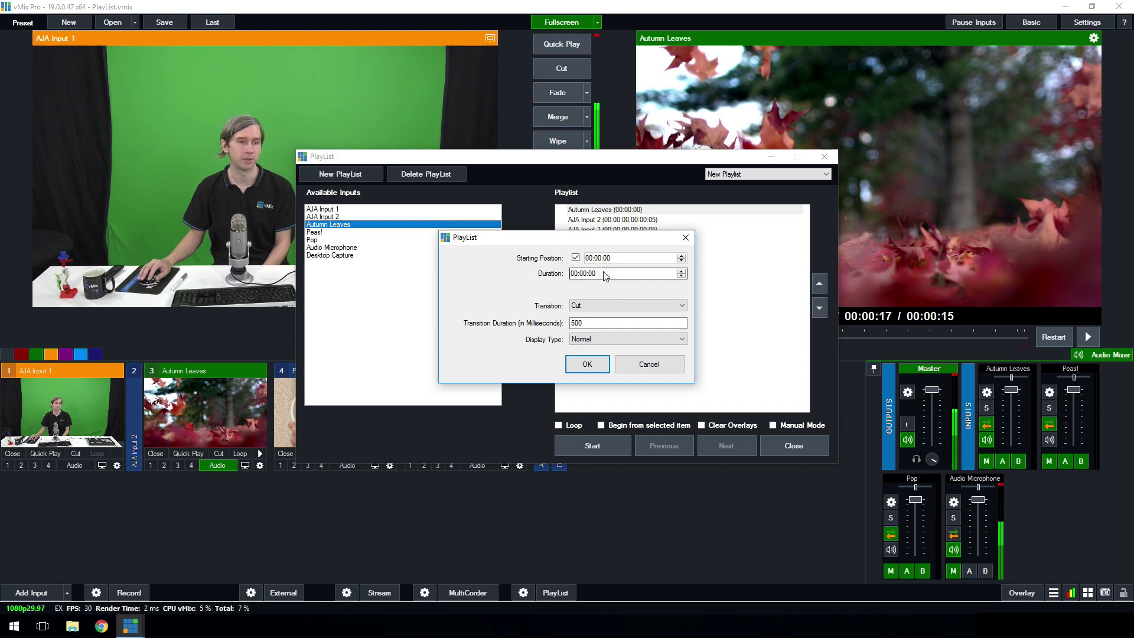
click(588, 366)
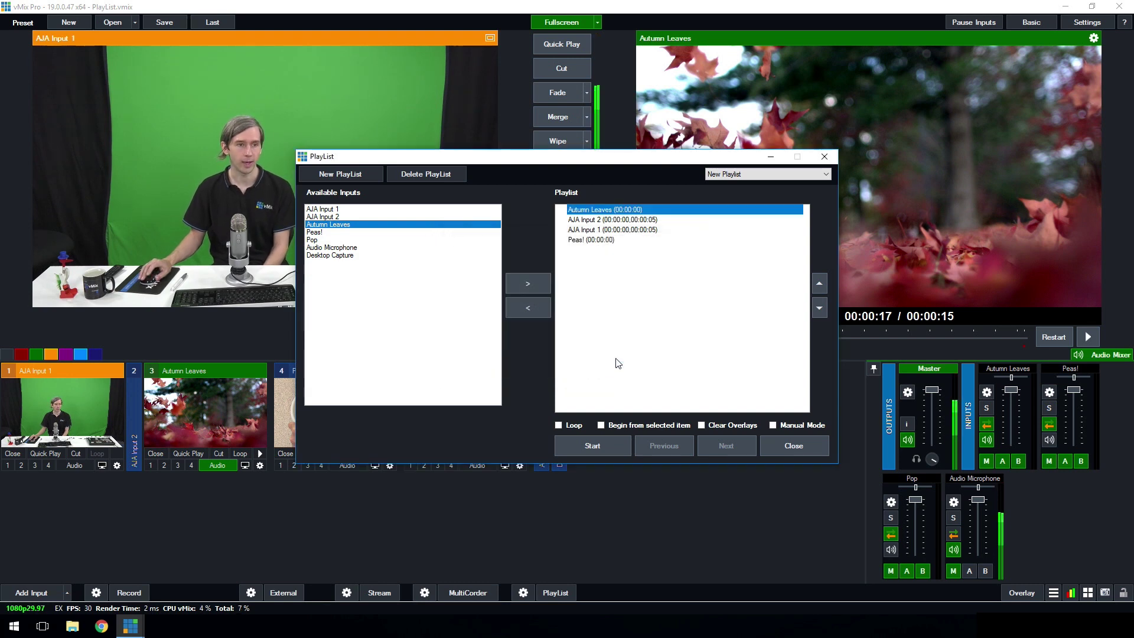
Give AJA Input 2 a Fade transition, keeping its 5-second duration
double_click(626, 221)
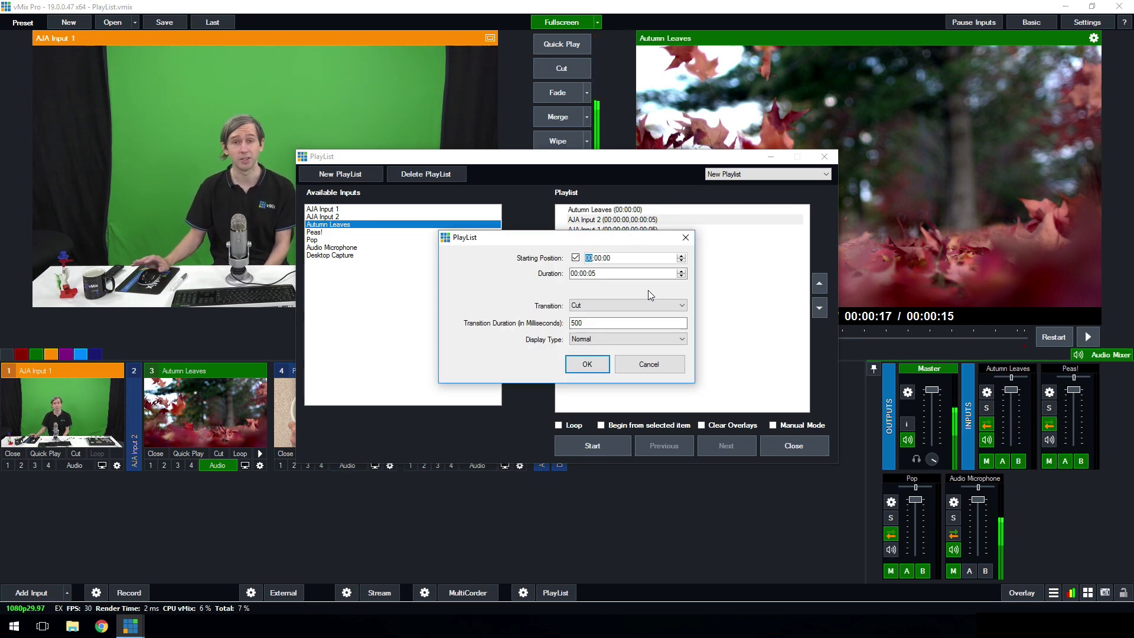
click(609, 276)
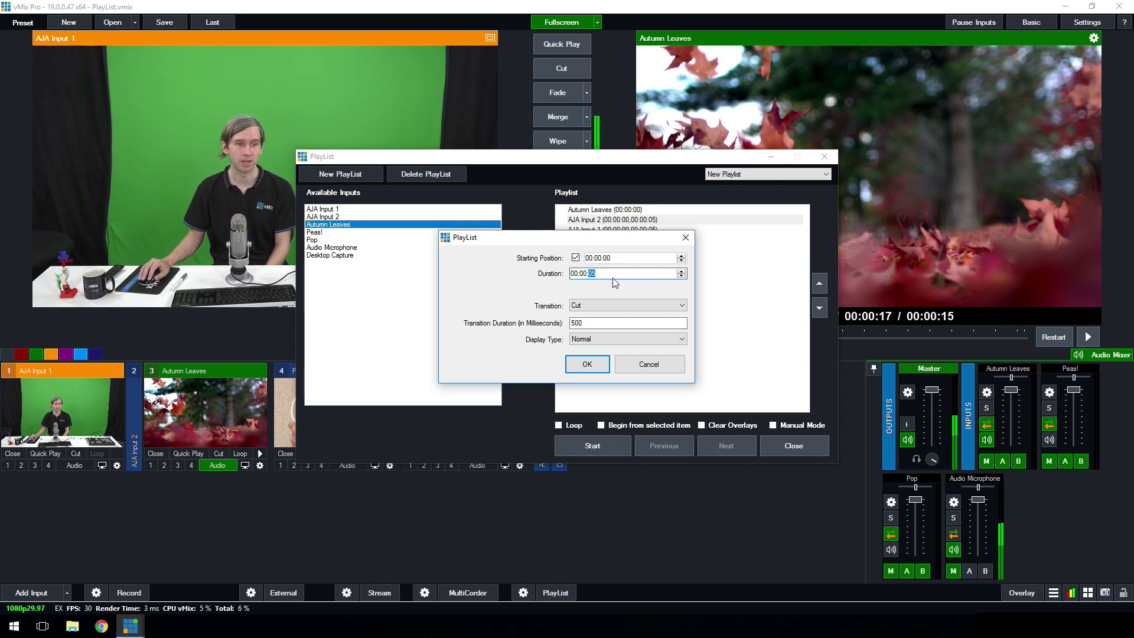
click(600, 306)
click(598, 316)
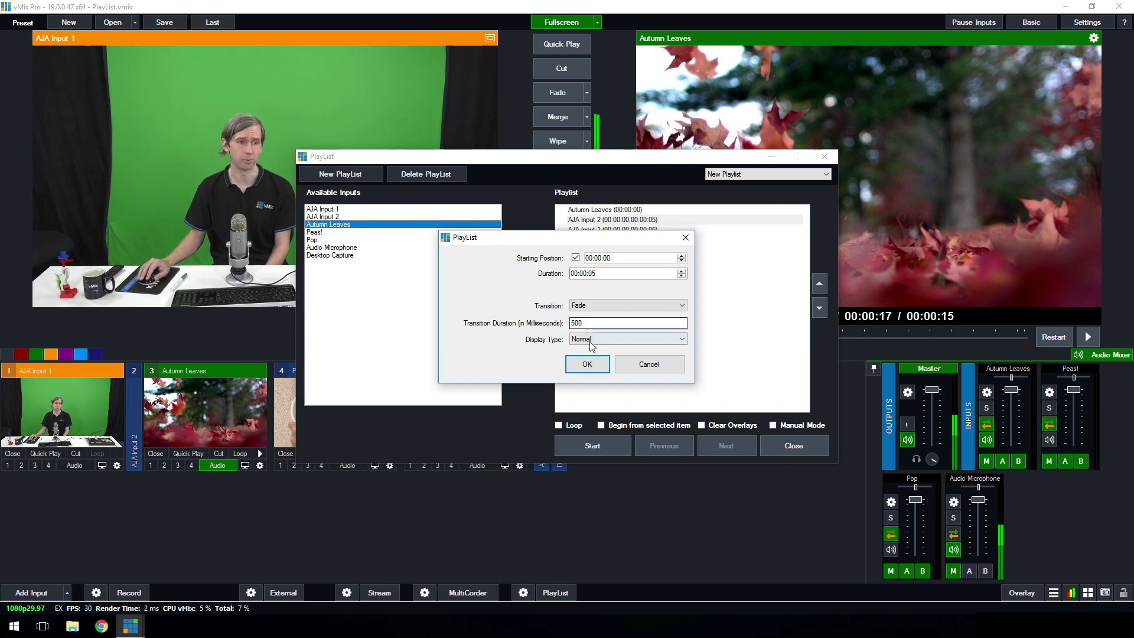
click(587, 363)
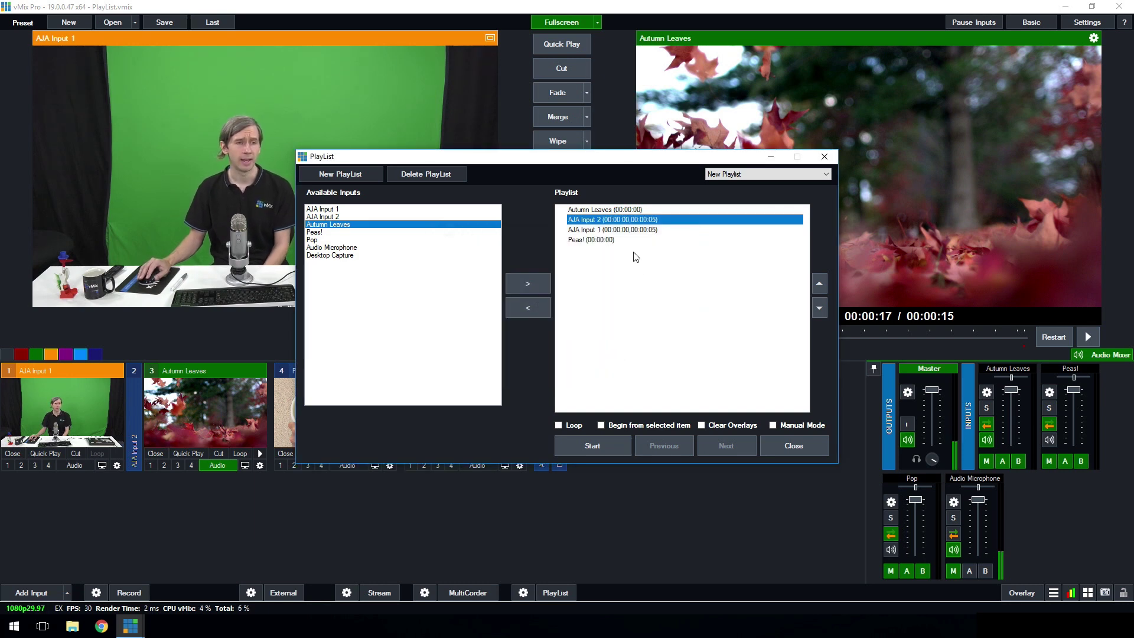
Set AJA Input 1 to a 2-second duration with a Fly transition
double_click(643, 229)
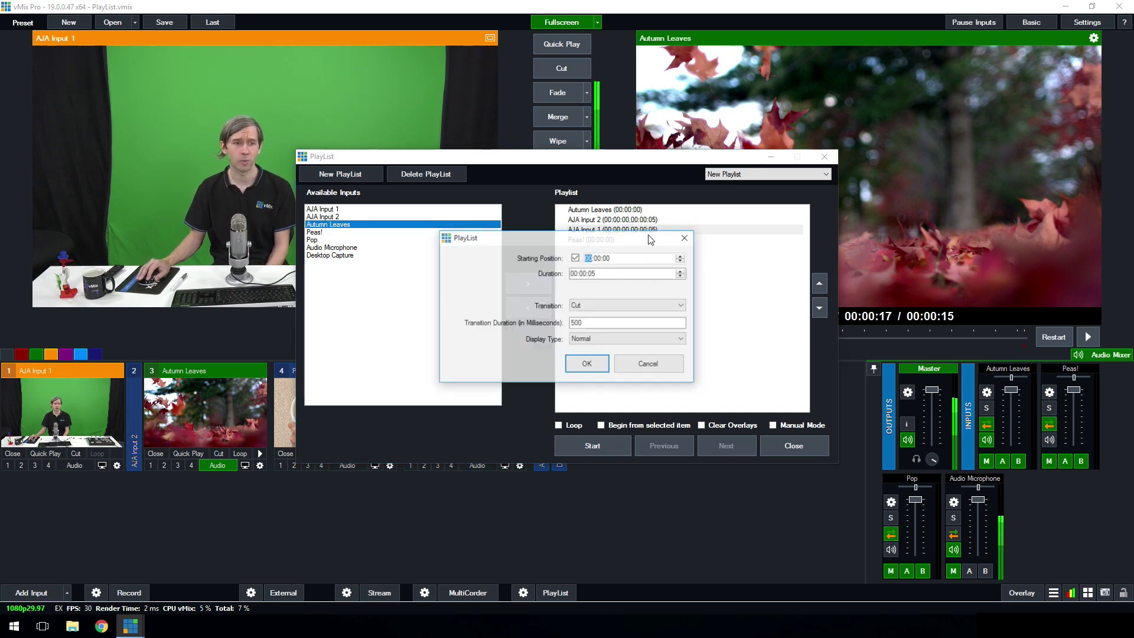
click(597, 275)
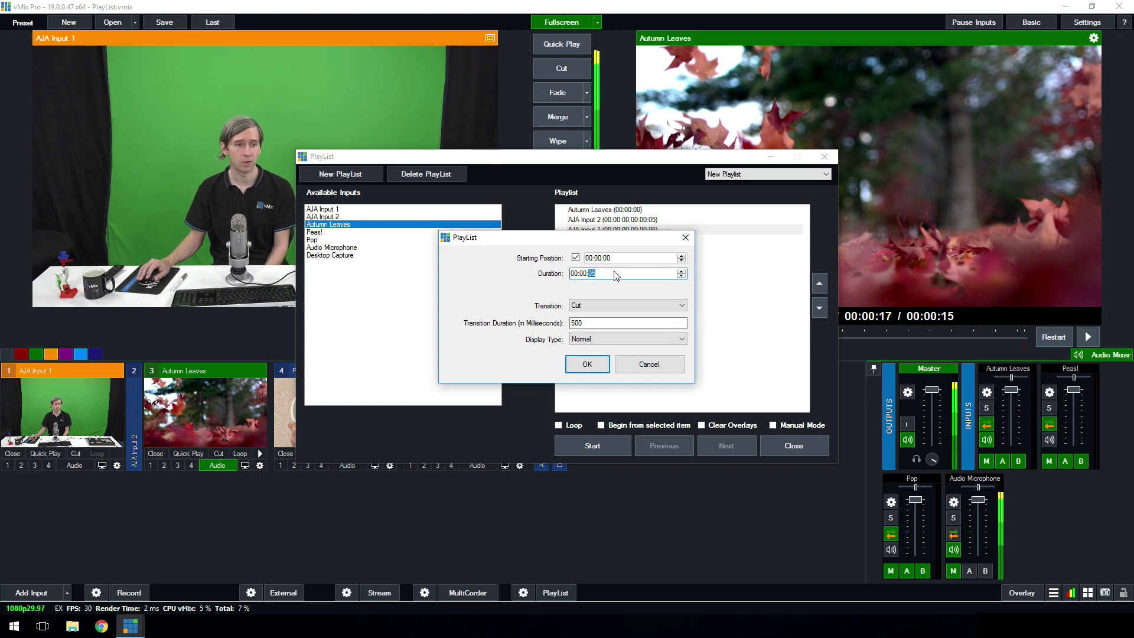
text(2)
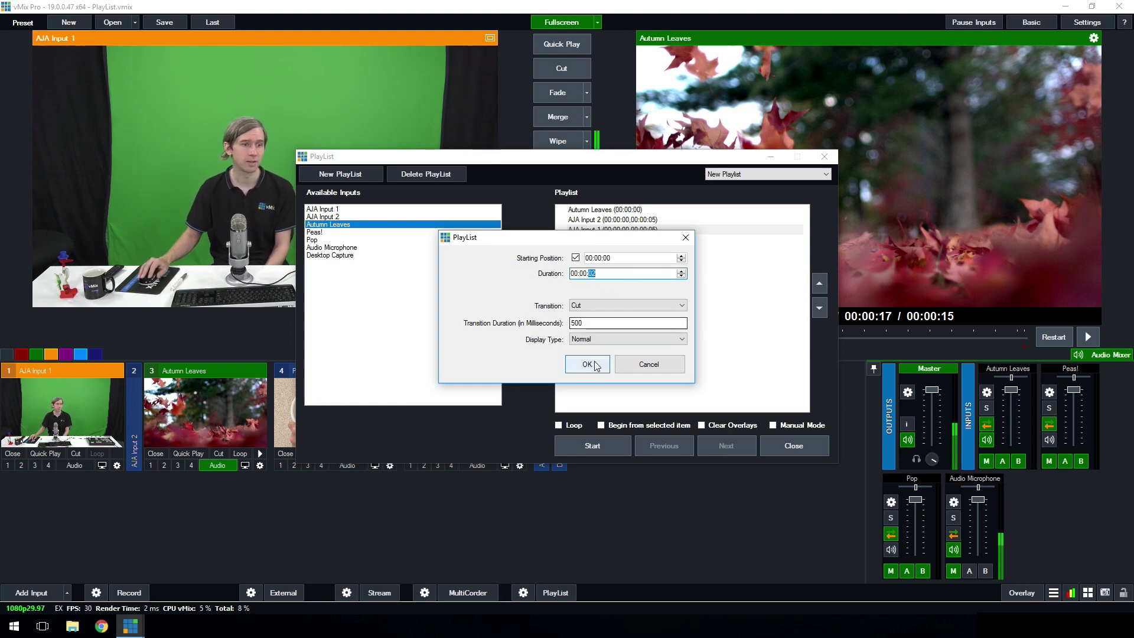
click(598, 307)
click(591, 347)
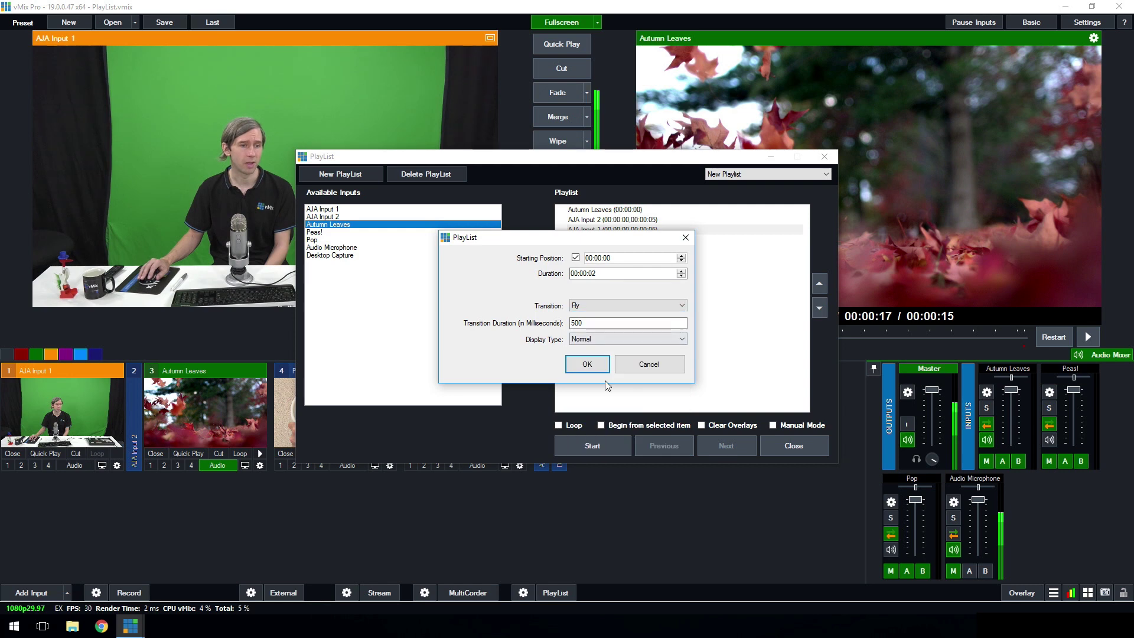
click(588, 365)
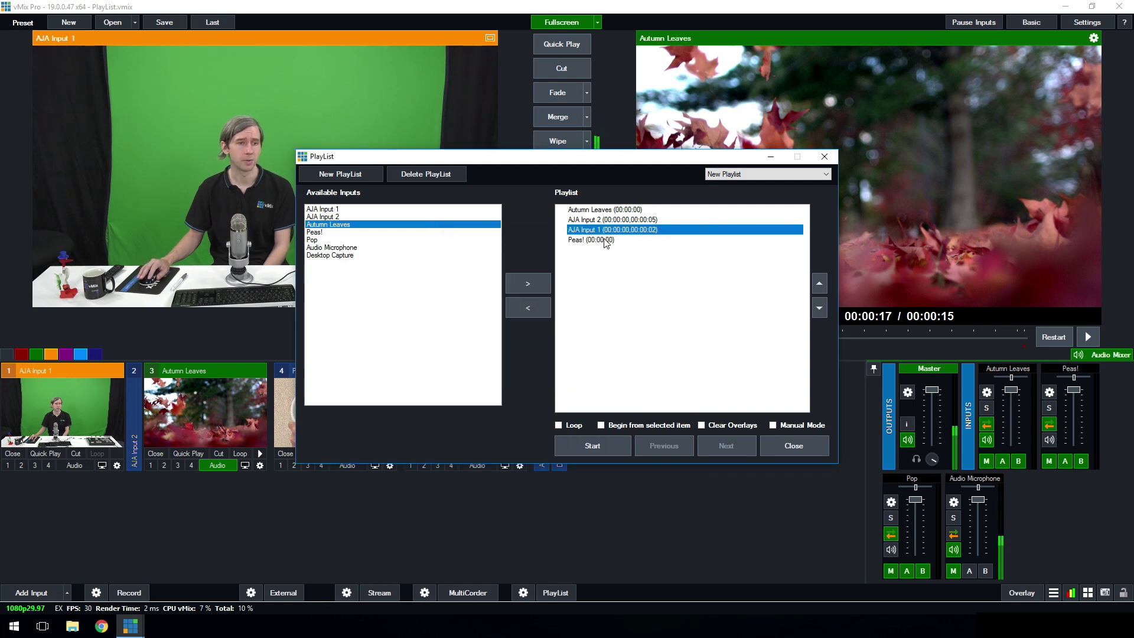
click(604, 239)
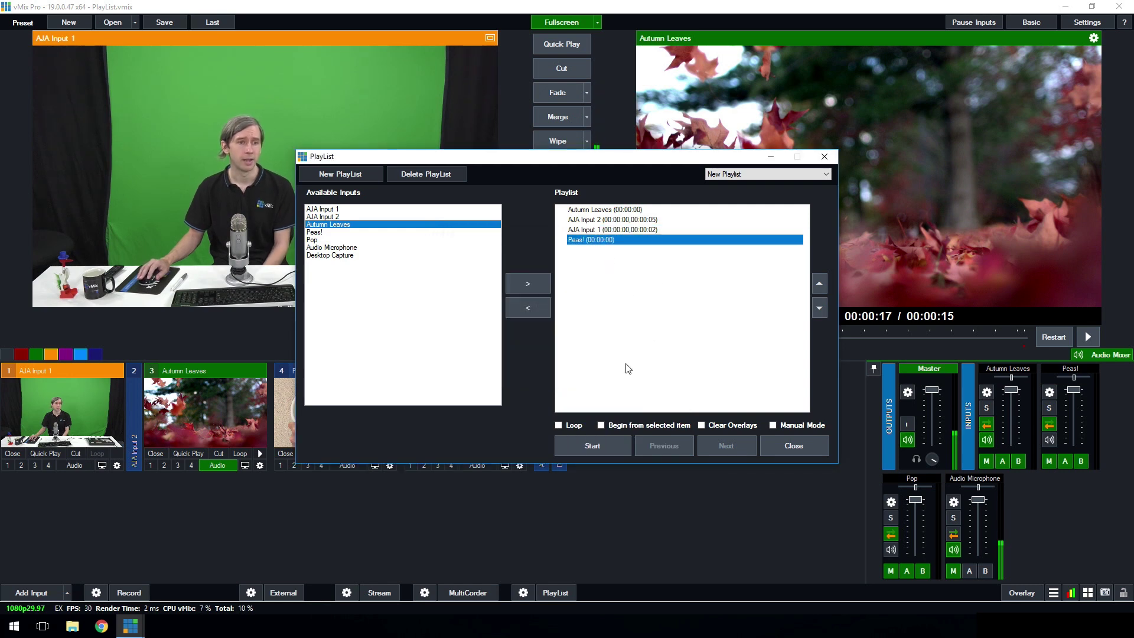
Set the Peas! item to 00:00:03 duration with a FlyRotate transition
double_click(617, 240)
click(593, 274)
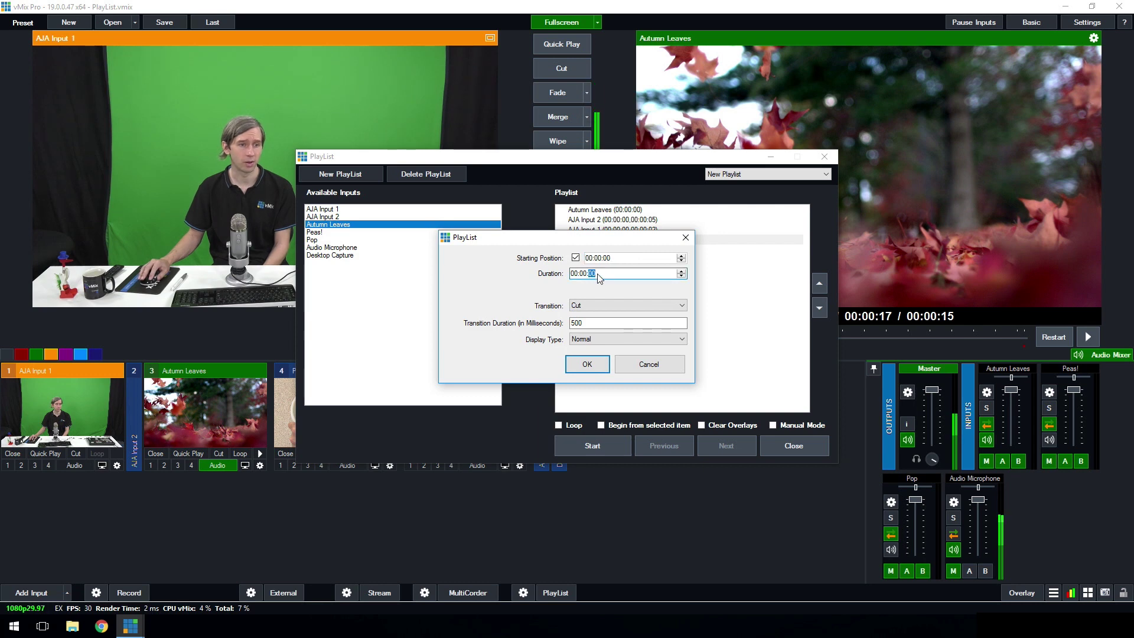
text(3)
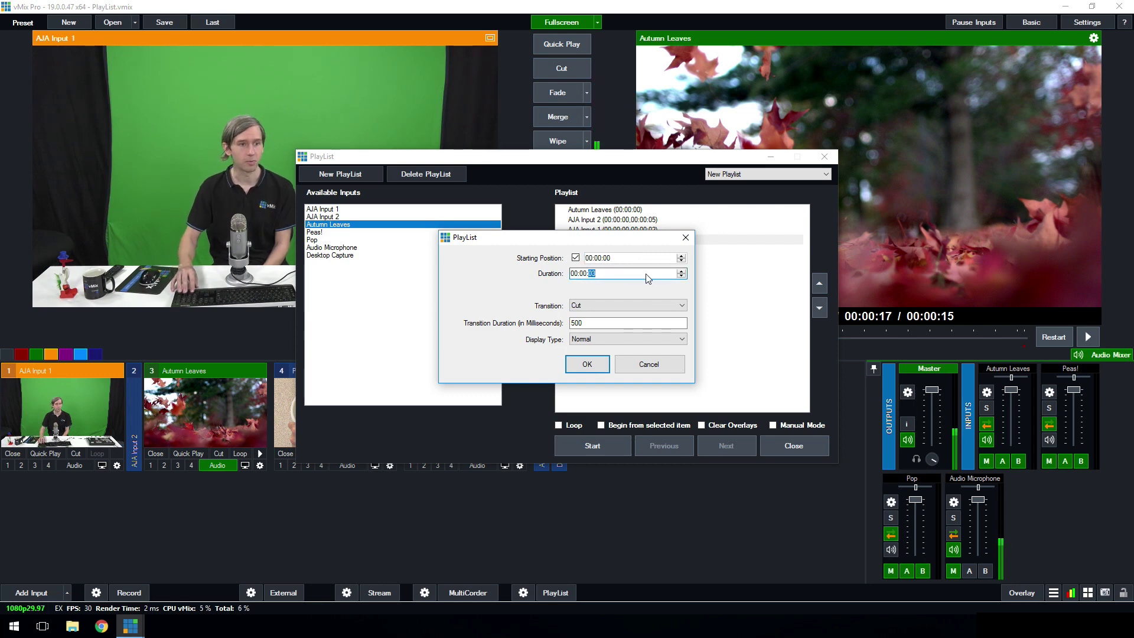
click(602, 305)
click(590, 362)
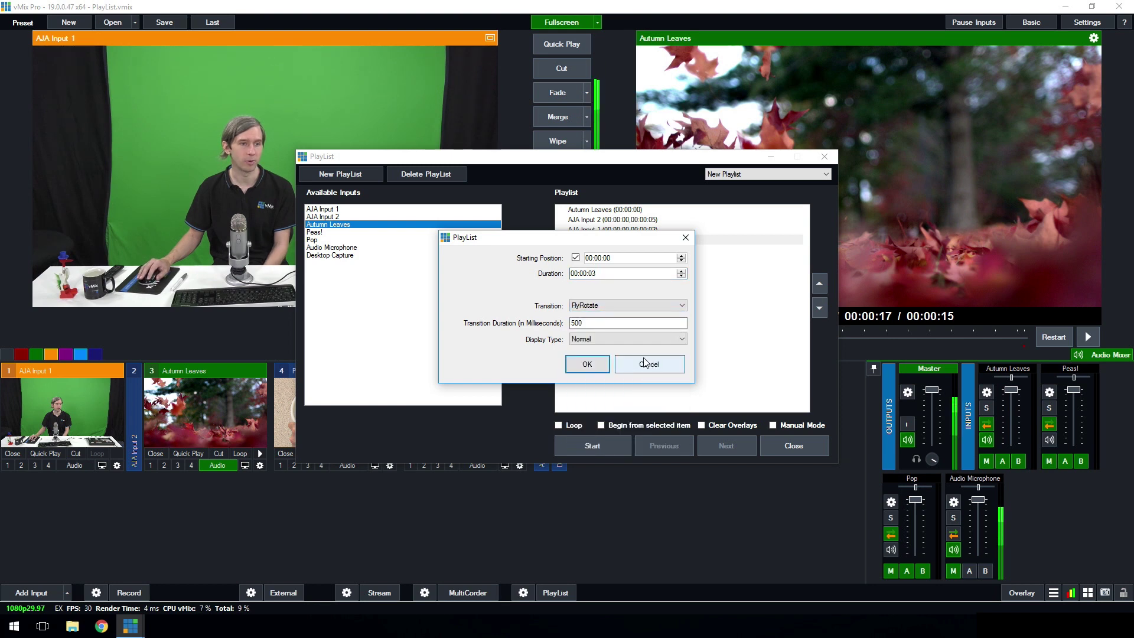
click(587, 364)
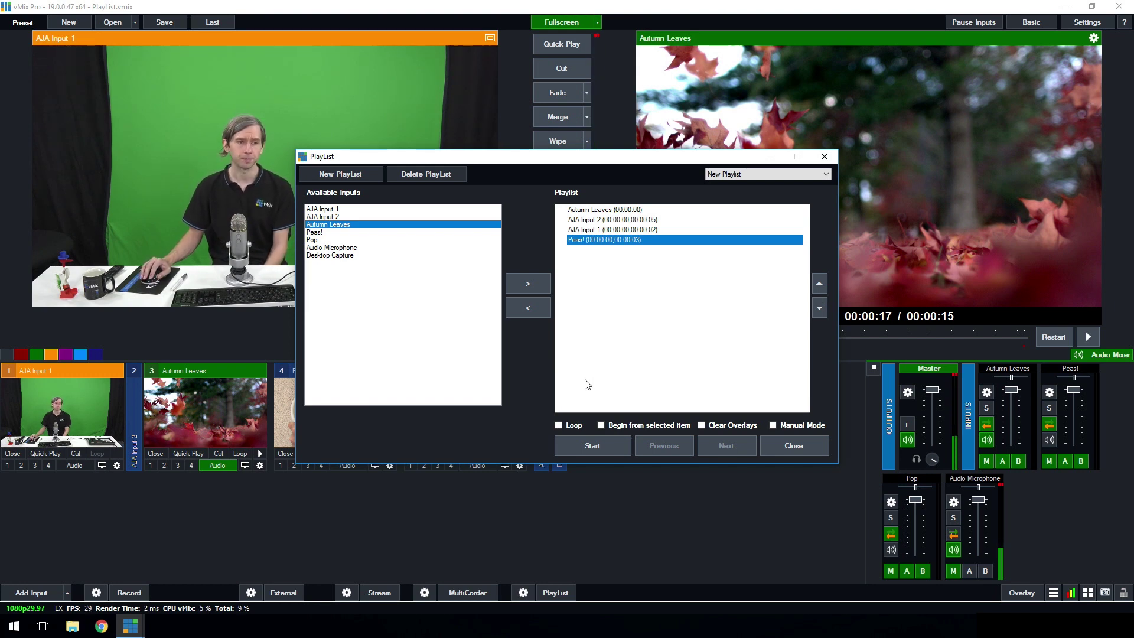
click(636, 222)
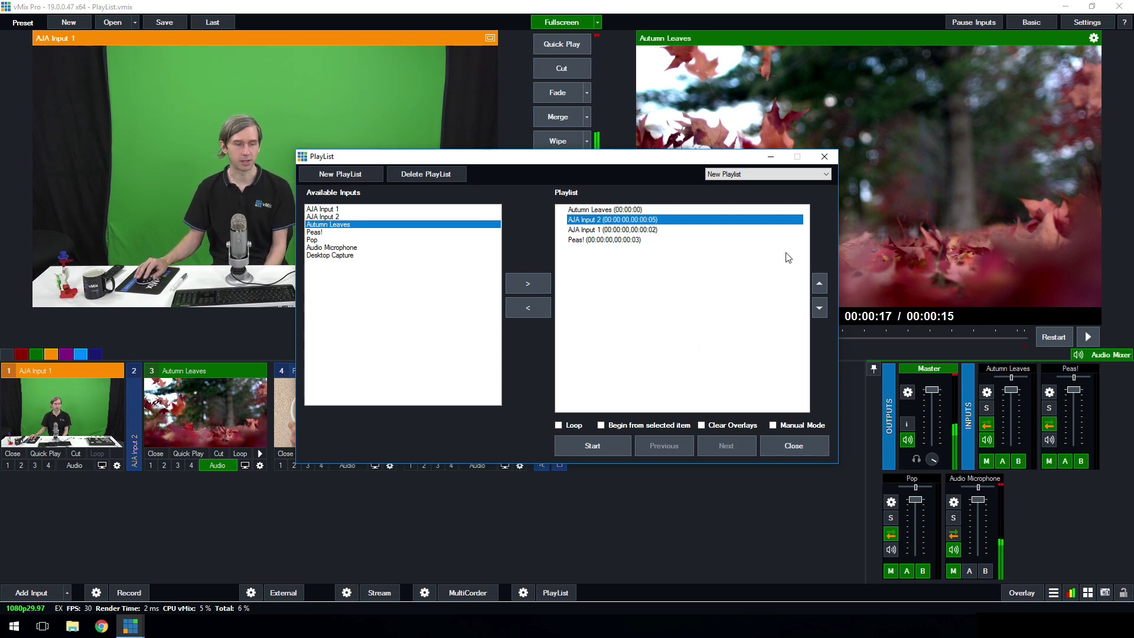
Close the PlayList editor window
click(822, 442)
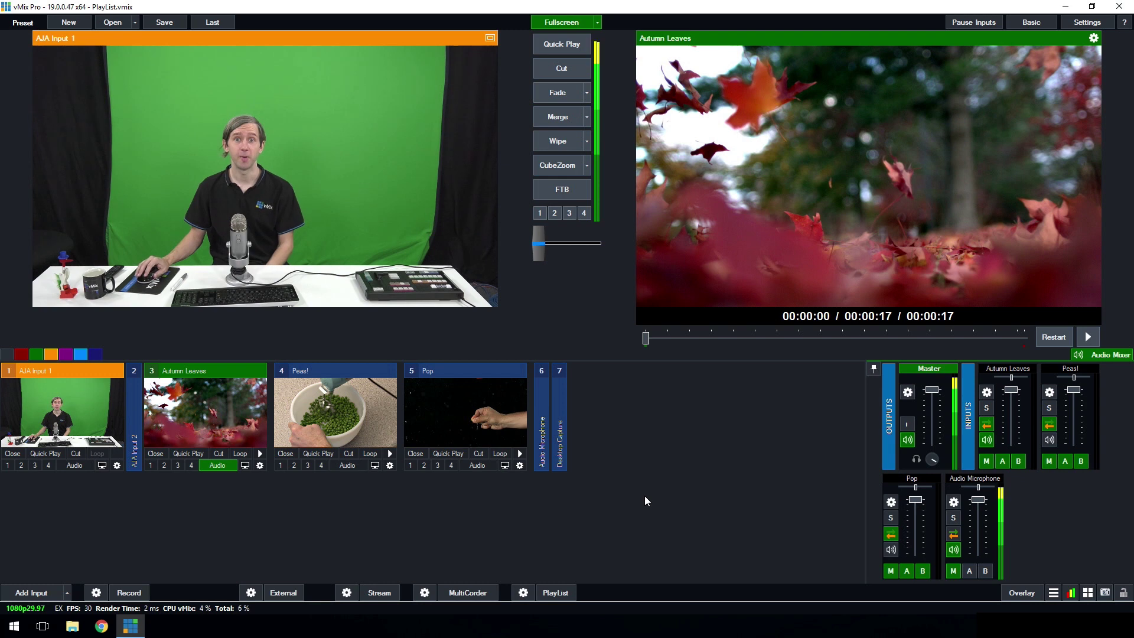
Start New Playlist playing to Output, then bring up its window and move it aside
click(558, 593)
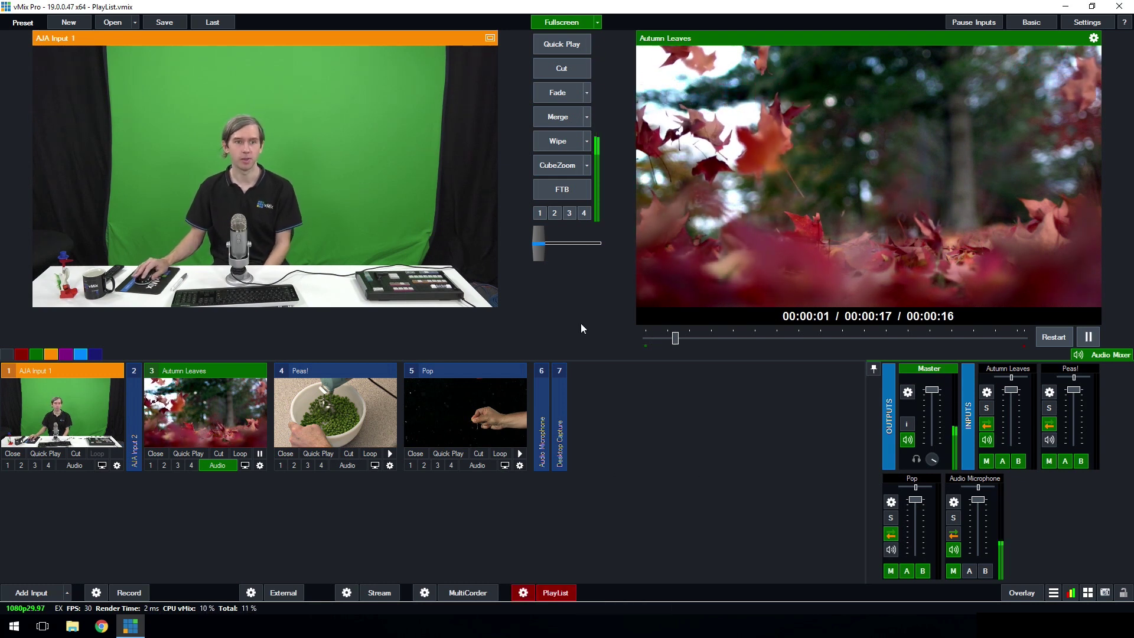
click(523, 593)
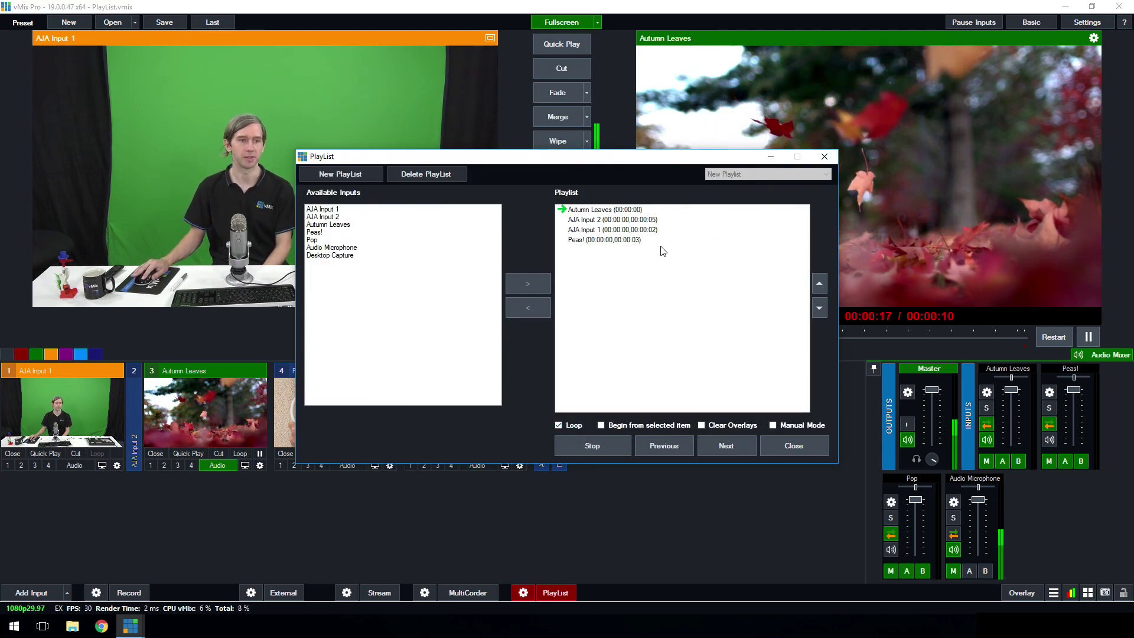
drag(625, 157, 419, 106)
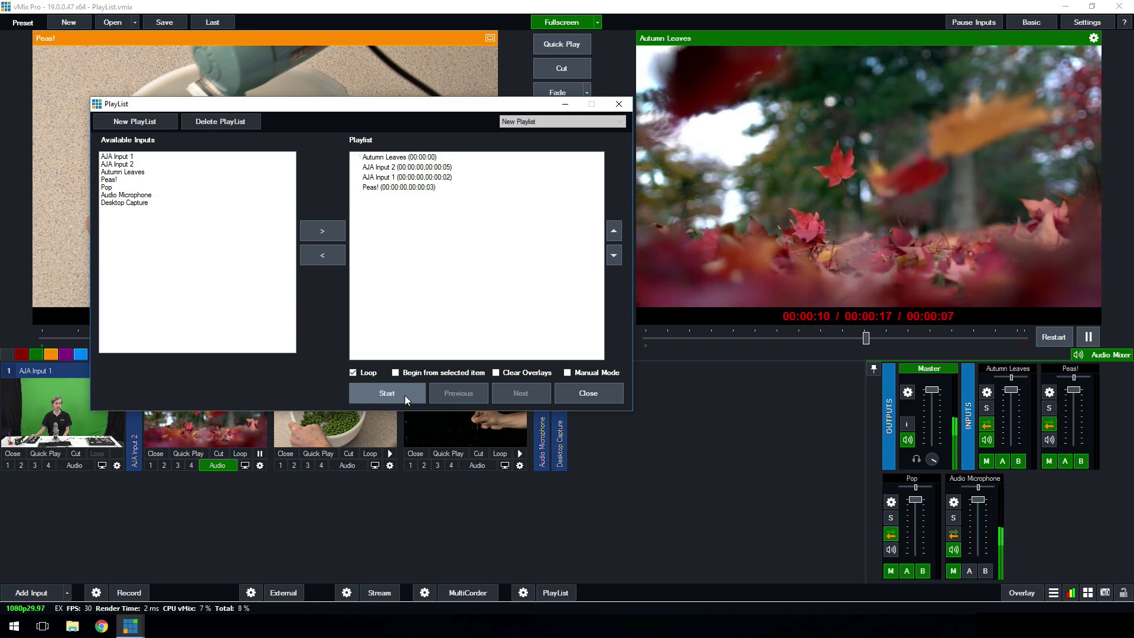
Stop the running playlist and close the PlayList window
click(406, 395)
click(588, 392)
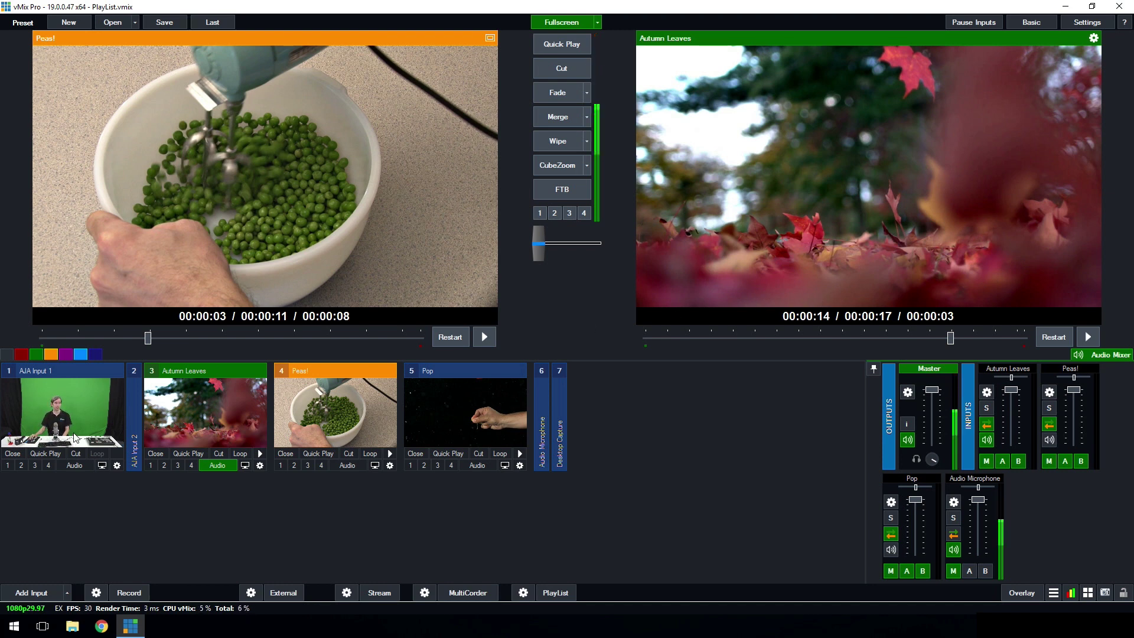
Load the AJA Input 1 camera feed into Preview while Autumn Leaves stays paused on output
click(111, 417)
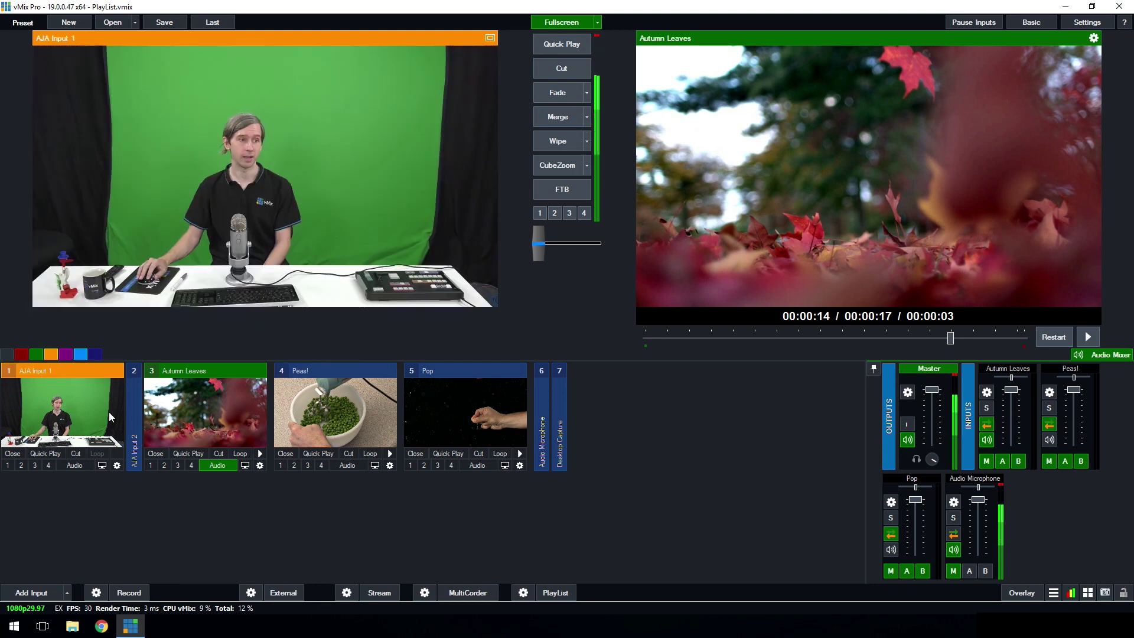